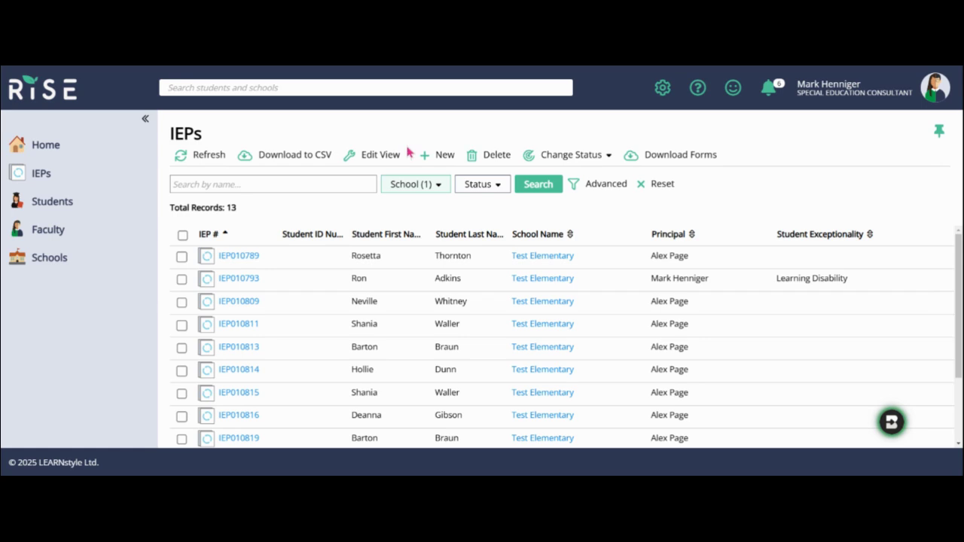
Step: Reload the IEPs list to show the 13 Test Elementary records
left_click(86, 175)
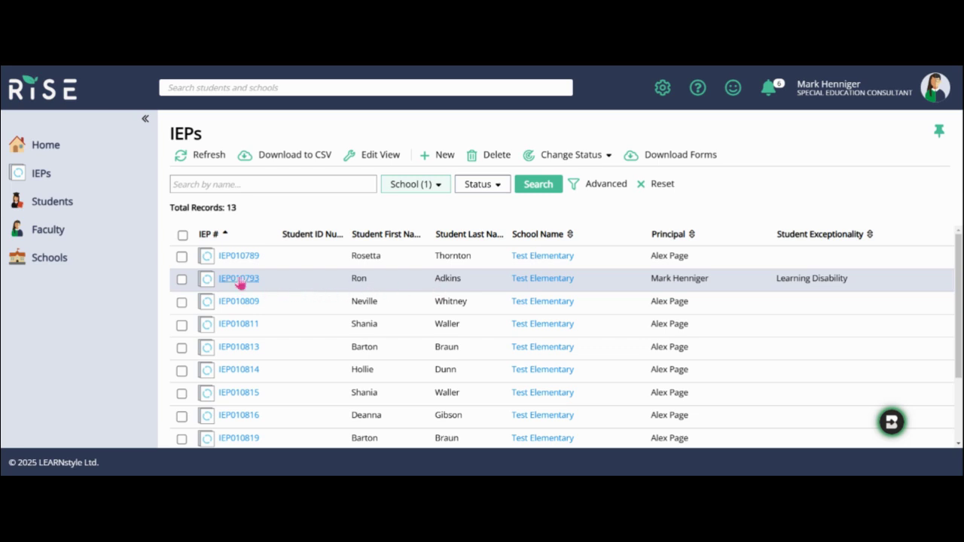
Step: Open the Learning Disability student's IEP, collapsing the sidebar and IEPs list to widen the Details form
left_click(239, 280)
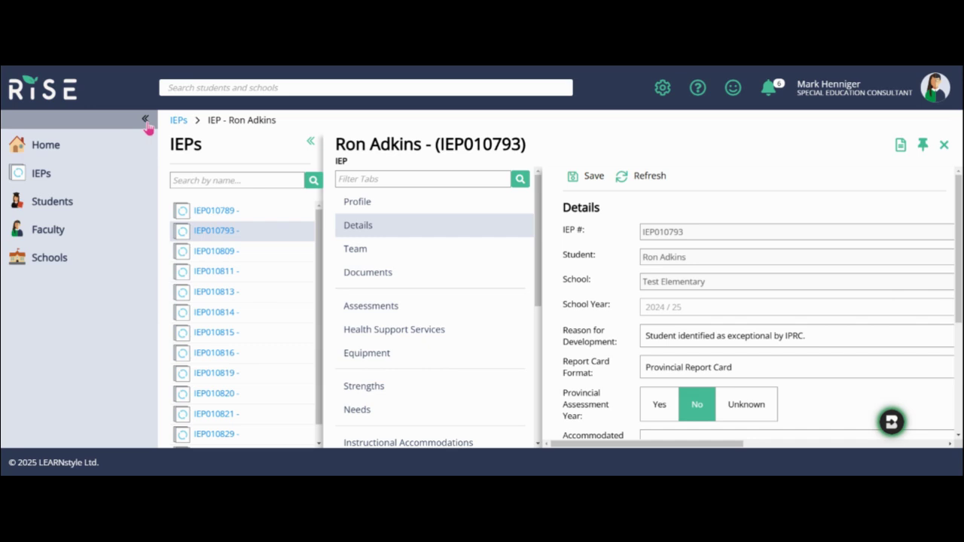
left_click(146, 120)
left_click(185, 138)
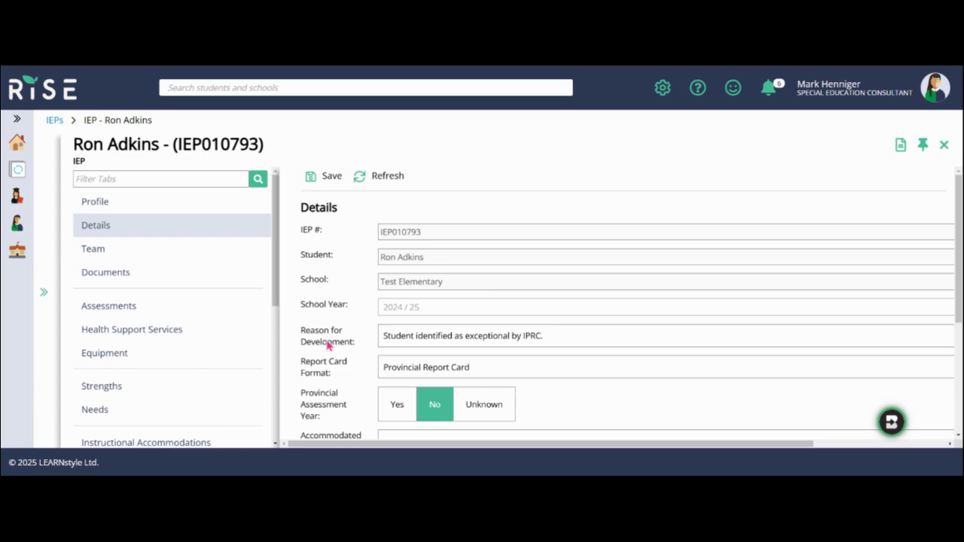
left_click(407, 344)
left_click(392, 349)
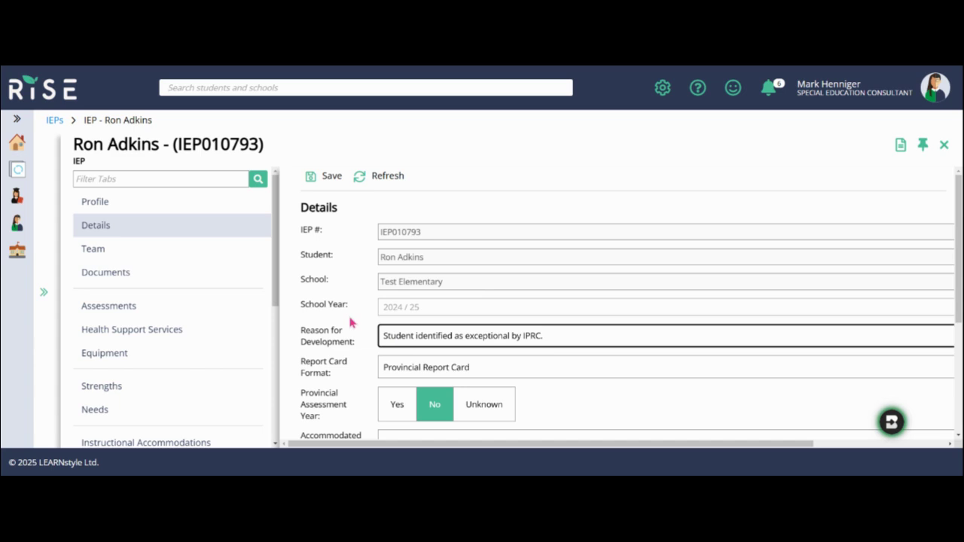
scroll(351, 325, "down", 3)
scroll(351, 325, "up", 3)
left_click(406, 374)
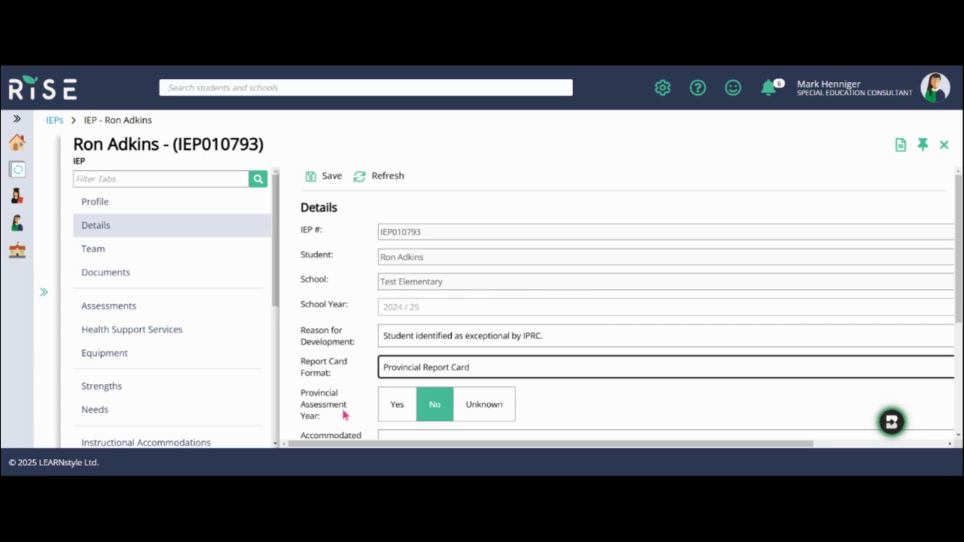
left_click(438, 415)
scroll(340, 386, "down", 2)
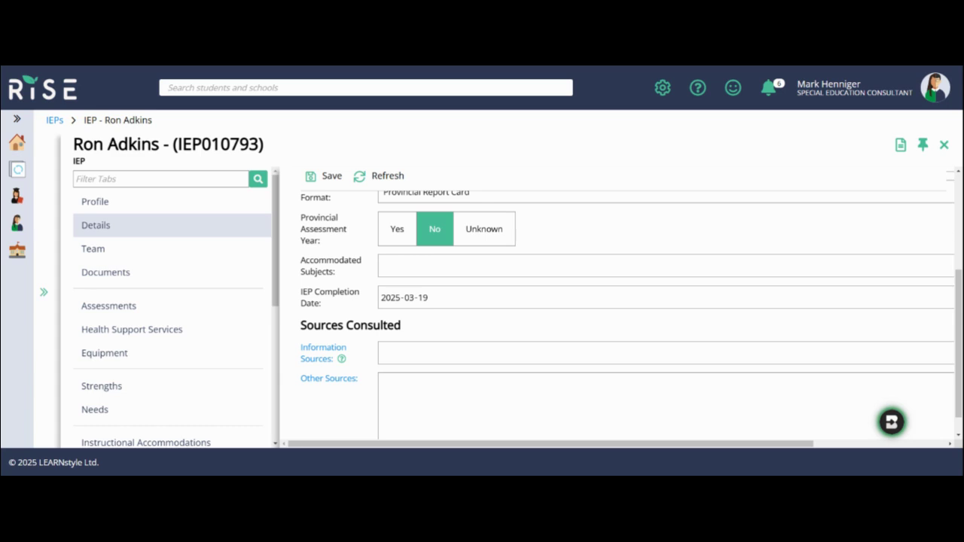
Step: Enter 'All other subjects accommodated' as Accommodated Subjects and save it
left_click(432, 266)
type("All subjects accommodated")
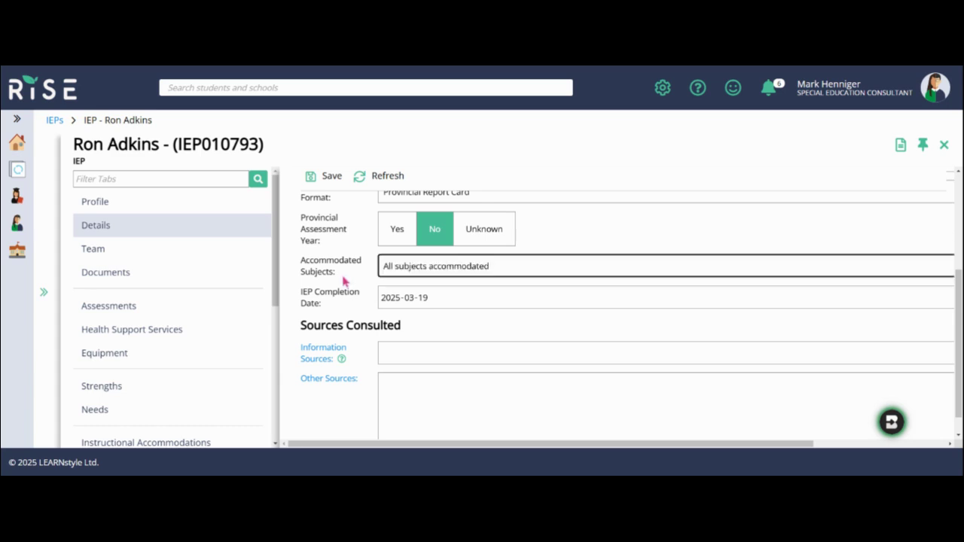
left_click(322, 177)
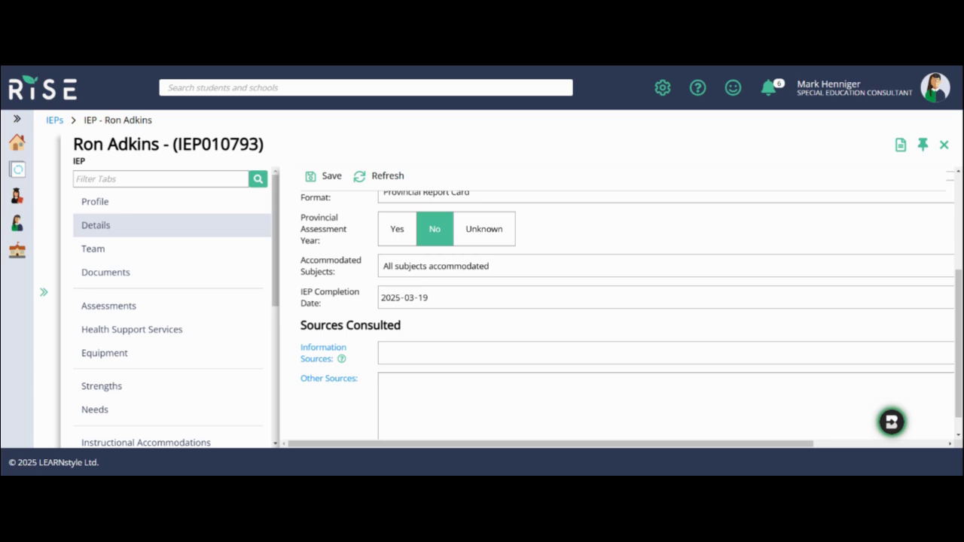
left_click(398, 266)
type("other")
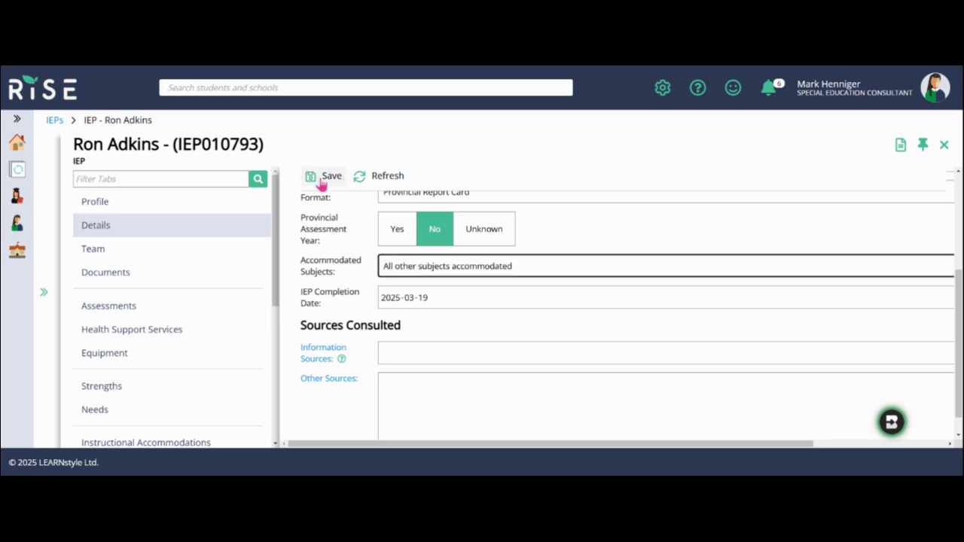
left_click(321, 182)
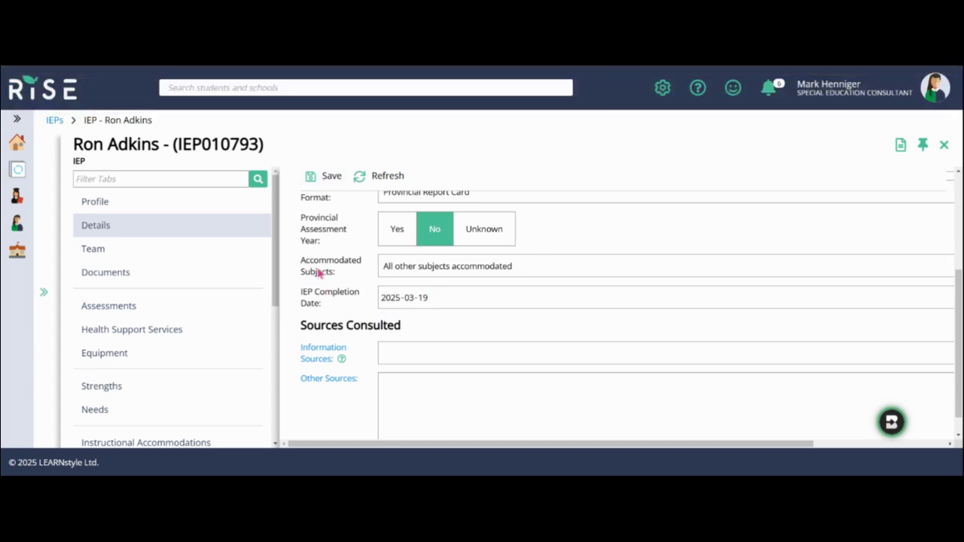
scroll(339, 298, "down", 1)
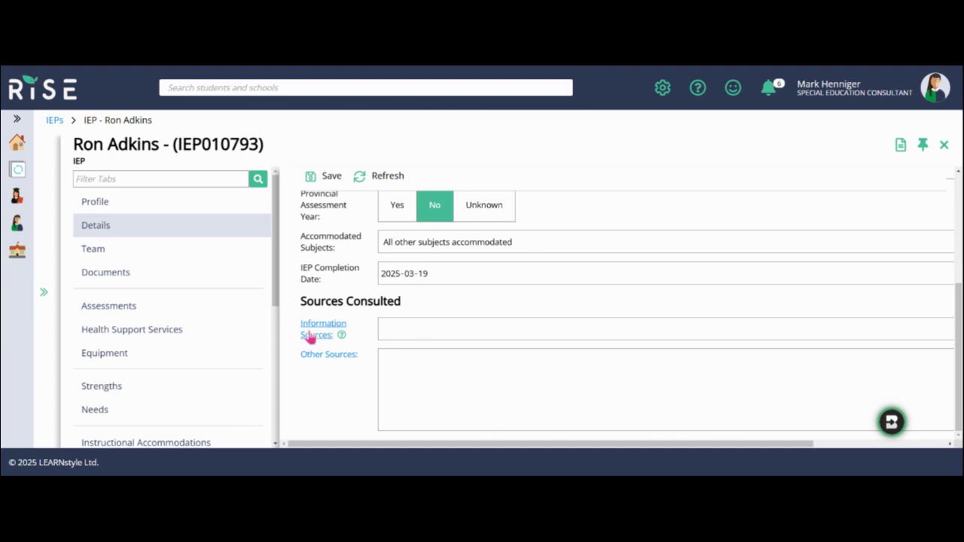
Step: Select Latest IEP, IPRC information, Professional assessments and Parent/Guardian or Student if 16+ as sources, then save
left_click(320, 335)
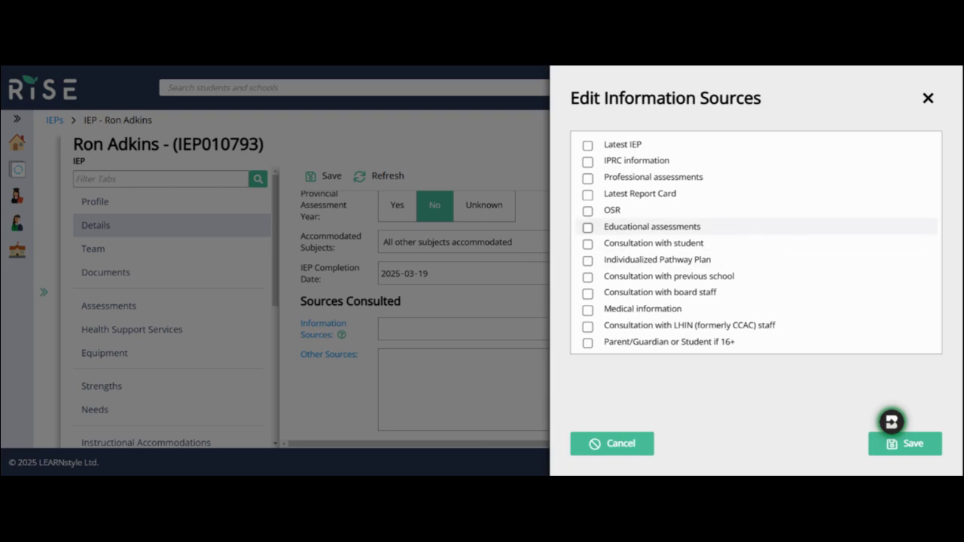
left_click(587, 148)
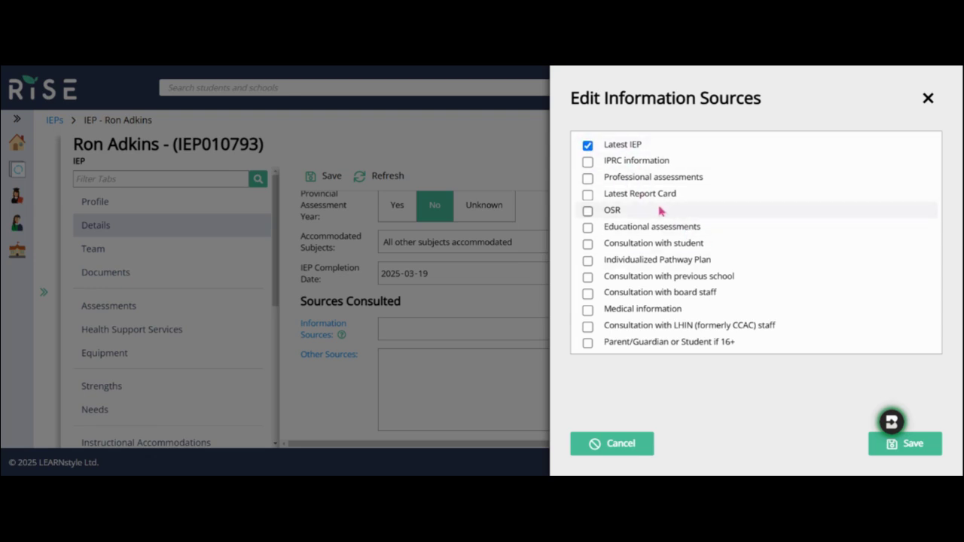
left_click(586, 163)
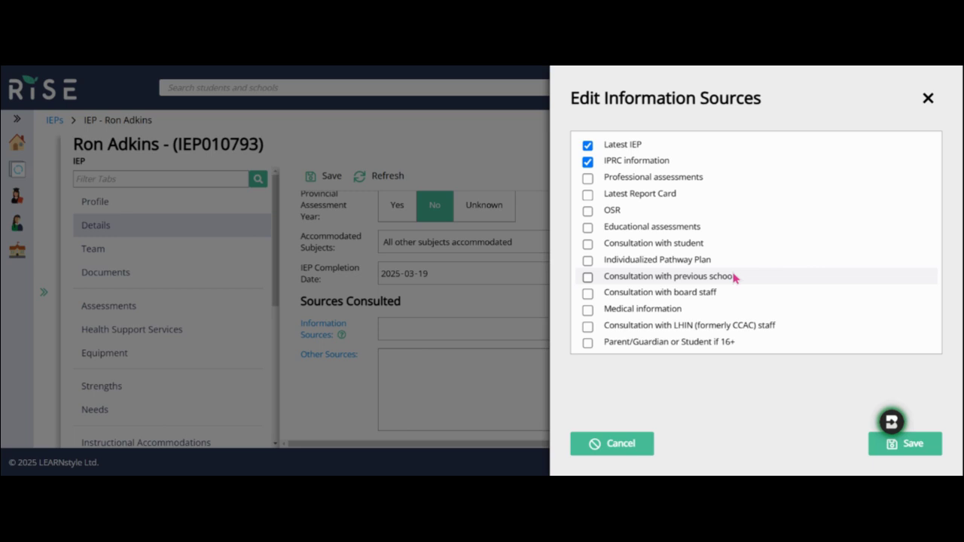
left_click(587, 179)
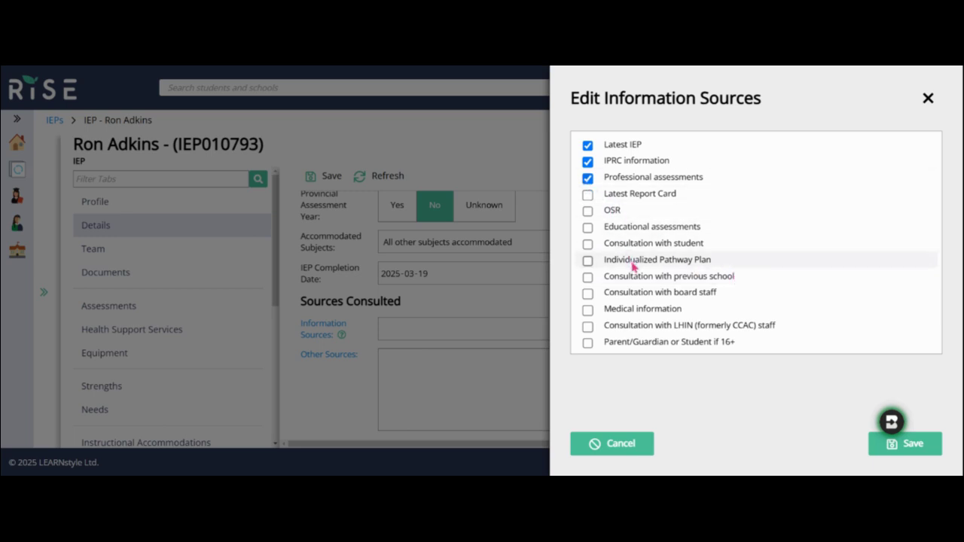
left_click(588, 344)
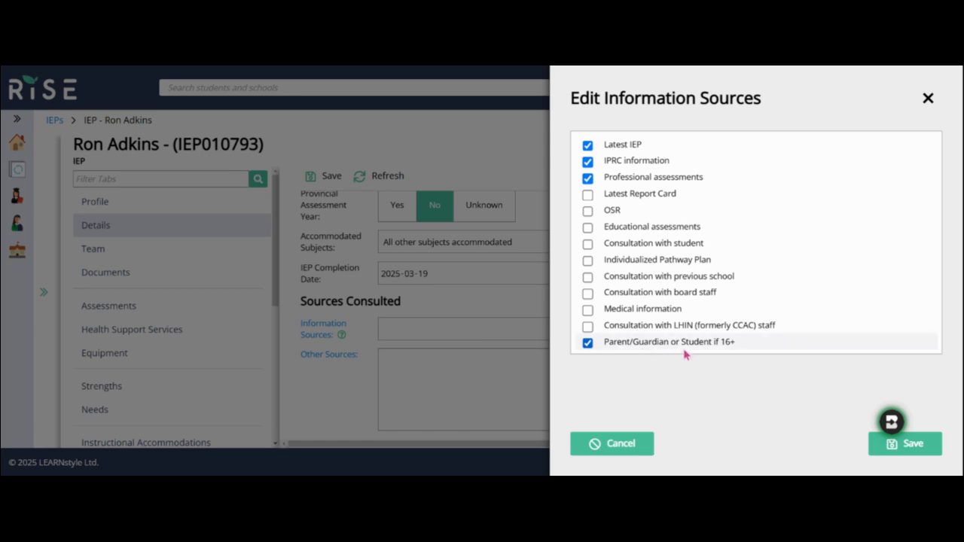
left_click(926, 449)
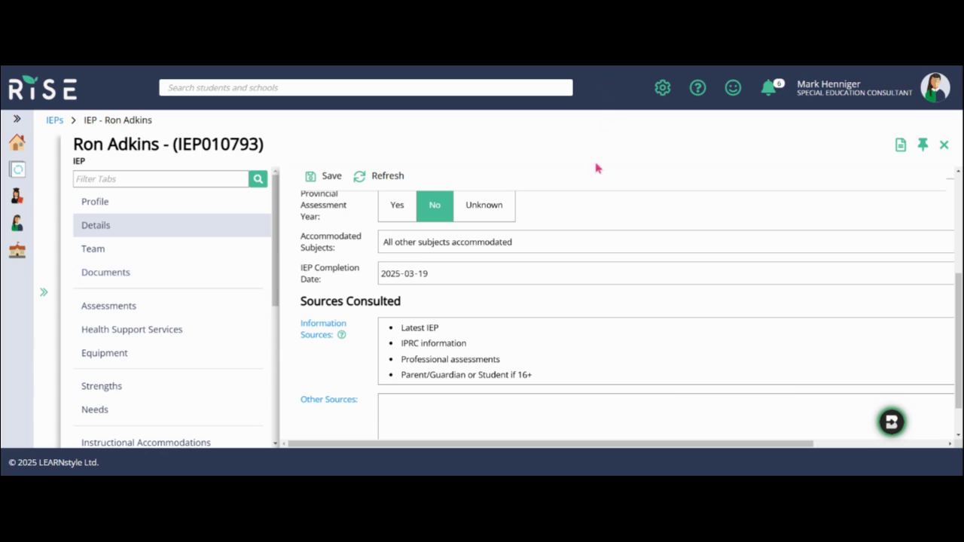
Step: Save the IEP details, glance at the Team page, and return to Details to edit Other Sources
left_click(325, 180)
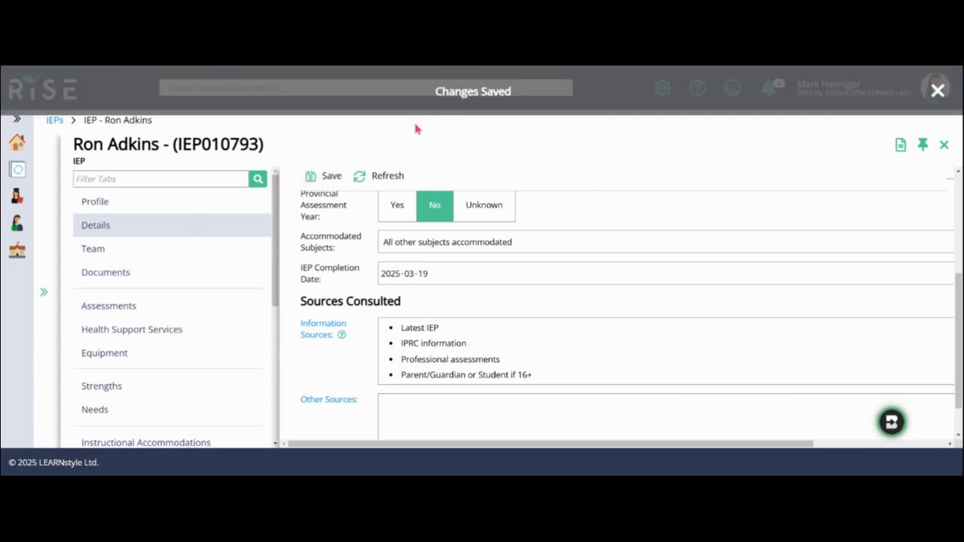
scroll(332, 340, "down", 1)
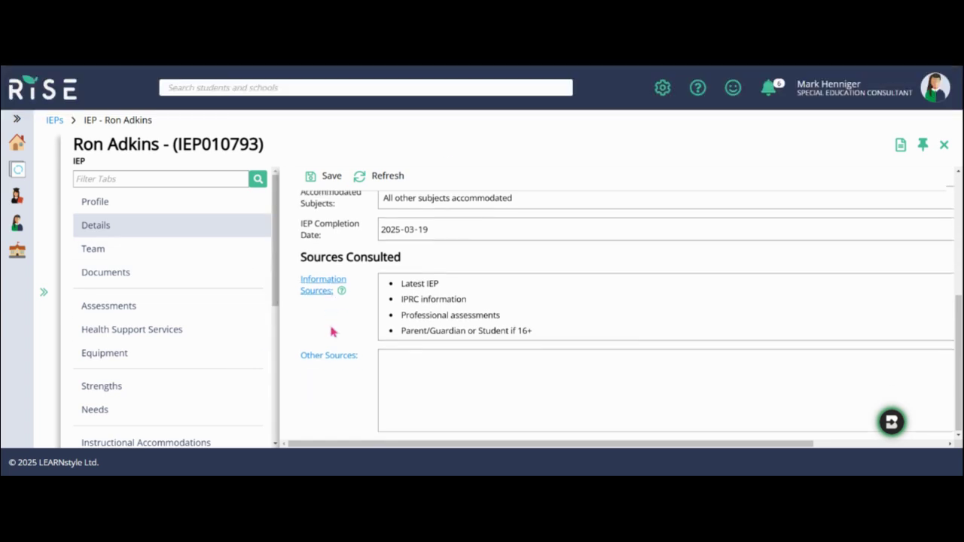
left_click(106, 256)
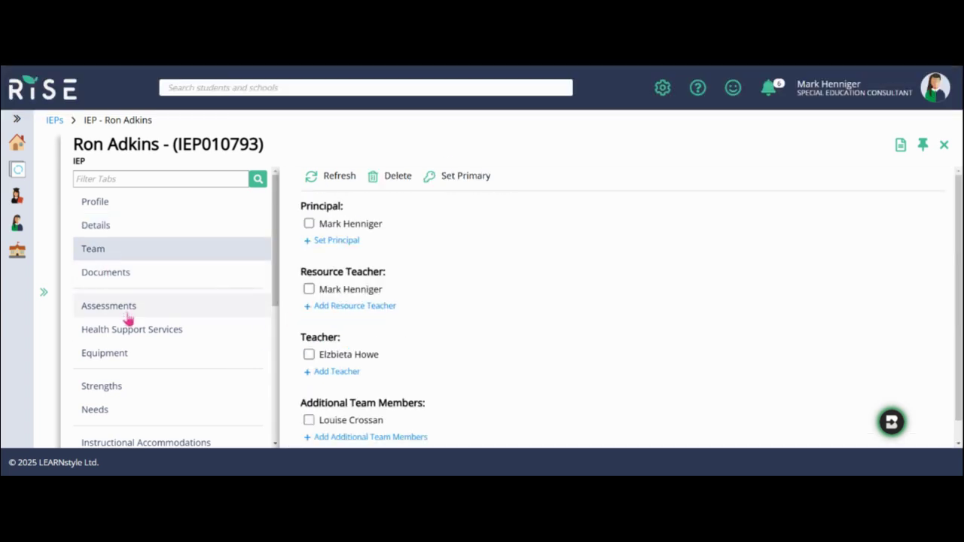
left_click(87, 224)
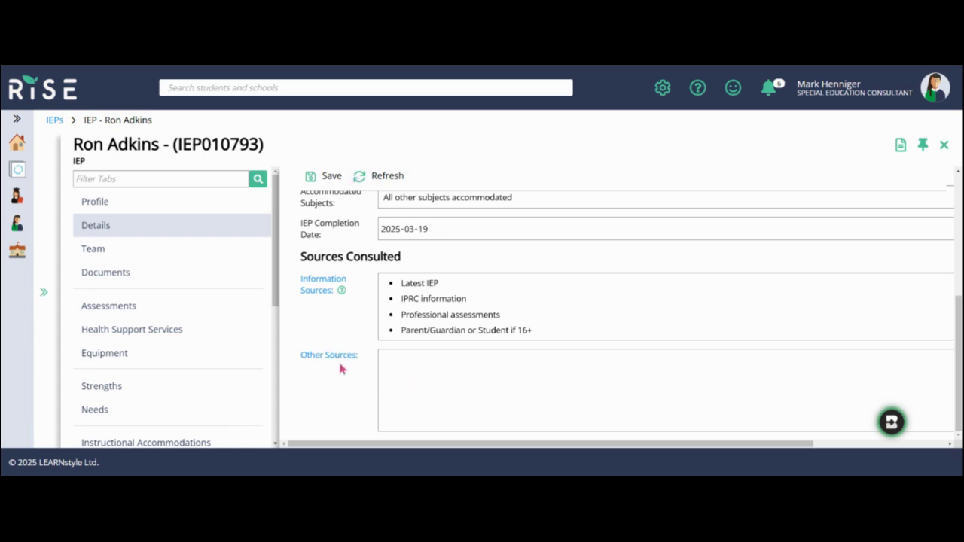
left_click(316, 357)
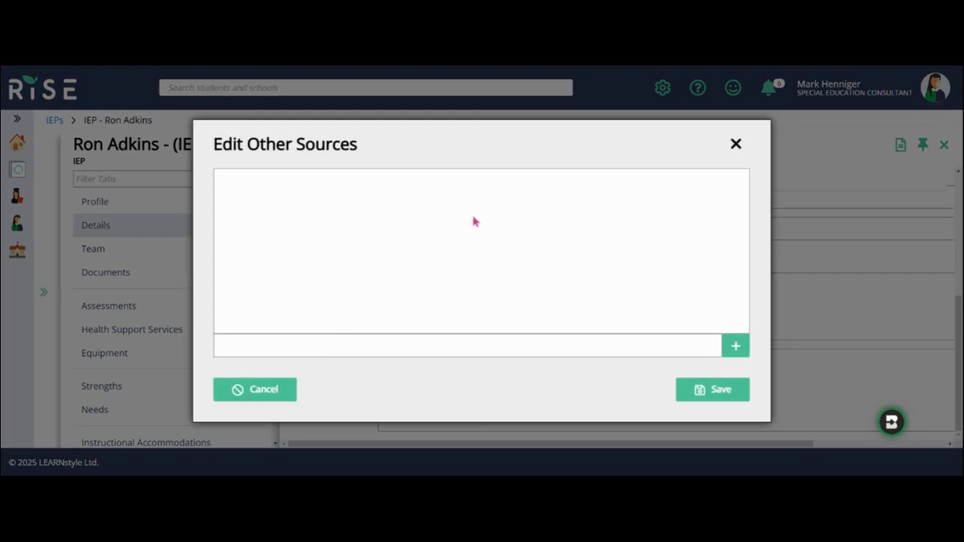
Step: Add 'Speech and Language Report' to the Other Sources list and save
left_click(351, 346)
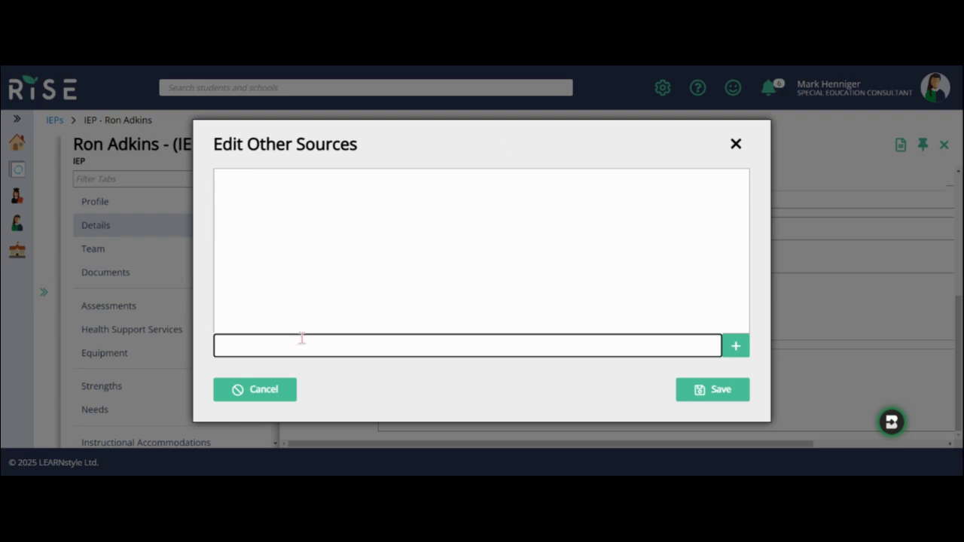
type("Speech and Language Report")
left_click_drag(217, 345, 340, 345)
left_click(374, 348)
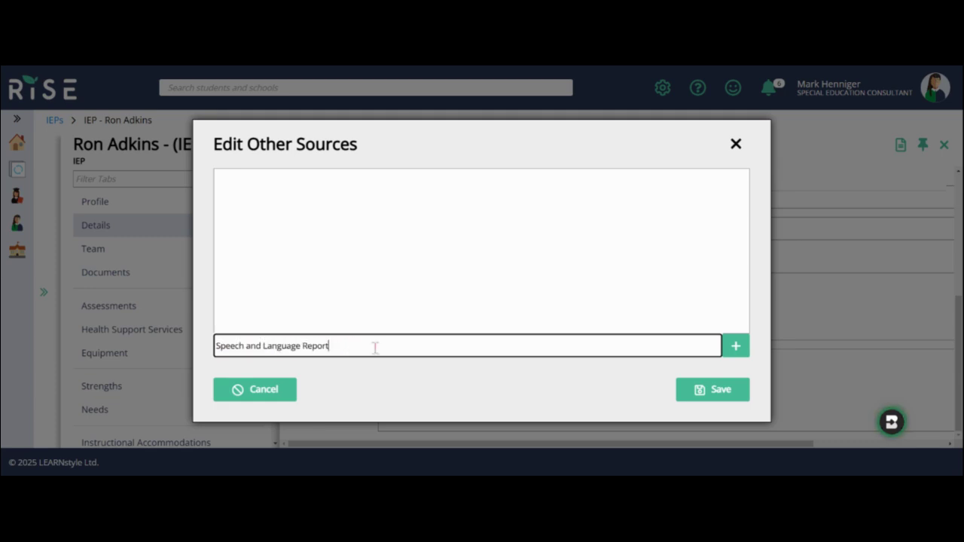
left_click(740, 351)
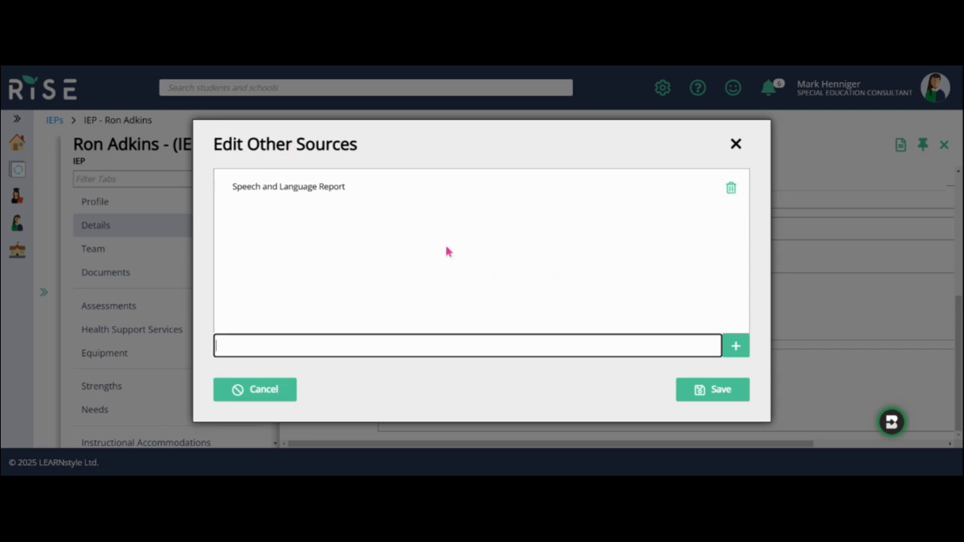
left_click(719, 395)
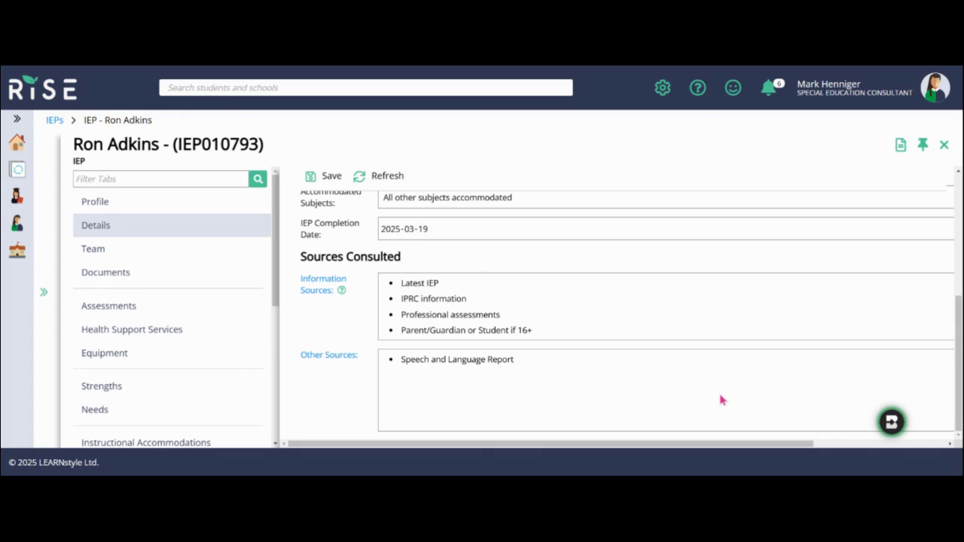
Step: Save the IEP details and review the principal, resource teacher, teacher and additional team members
left_click(306, 178)
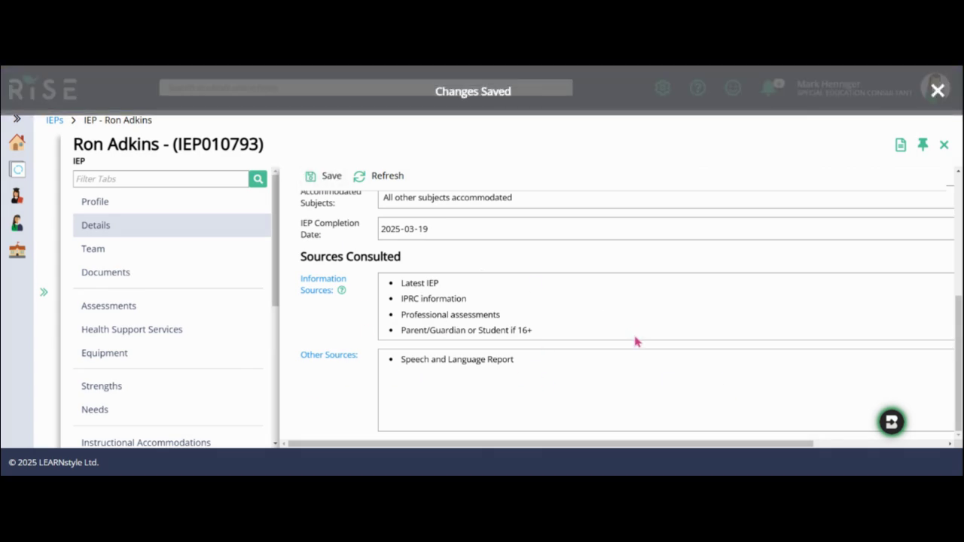
left_click(116, 256)
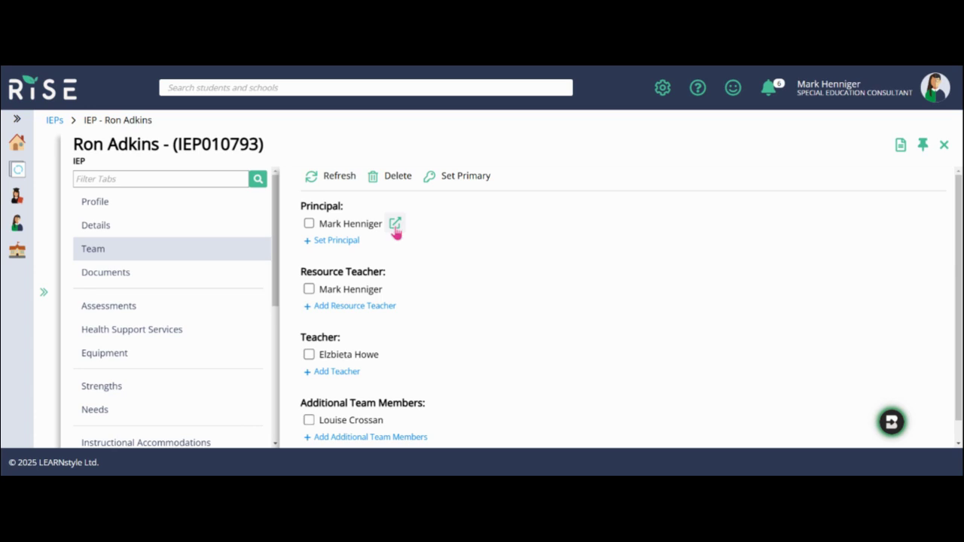
mouse_move(332, 234)
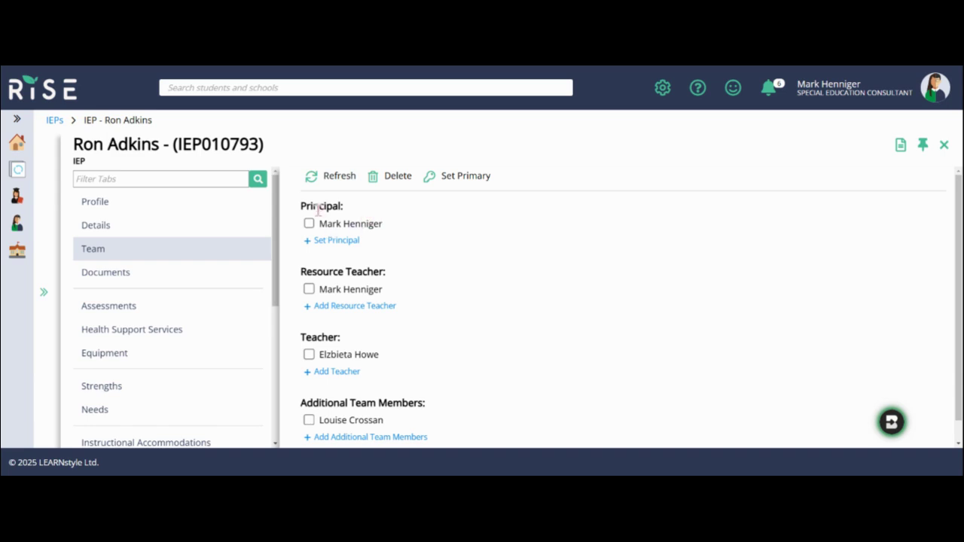
mouse_move(338, 294)
mouse_move(422, 299)
mouse_move(446, 355)
mouse_move(449, 234)
mouse_move(482, 288)
scroll(335, 286, "down", 1)
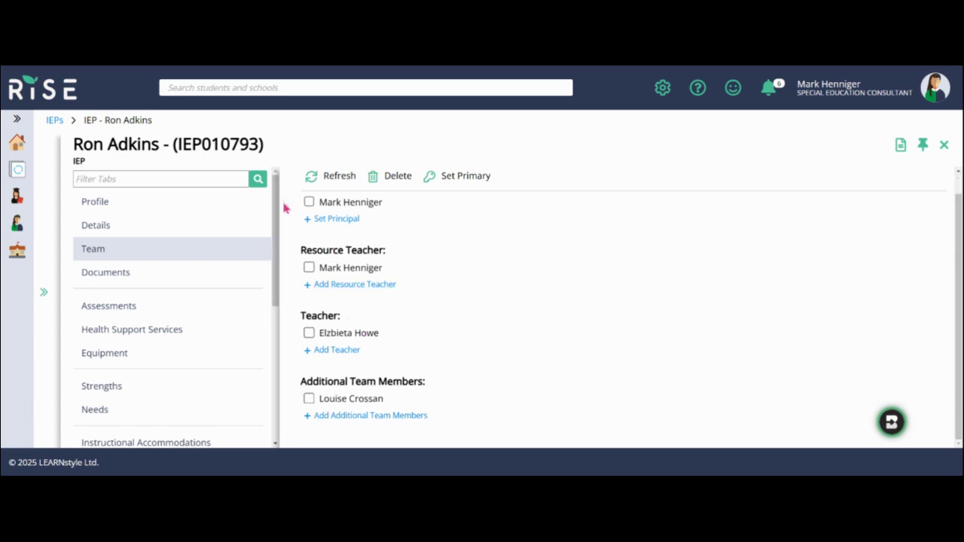
scroll(370, 377, "up", 1)
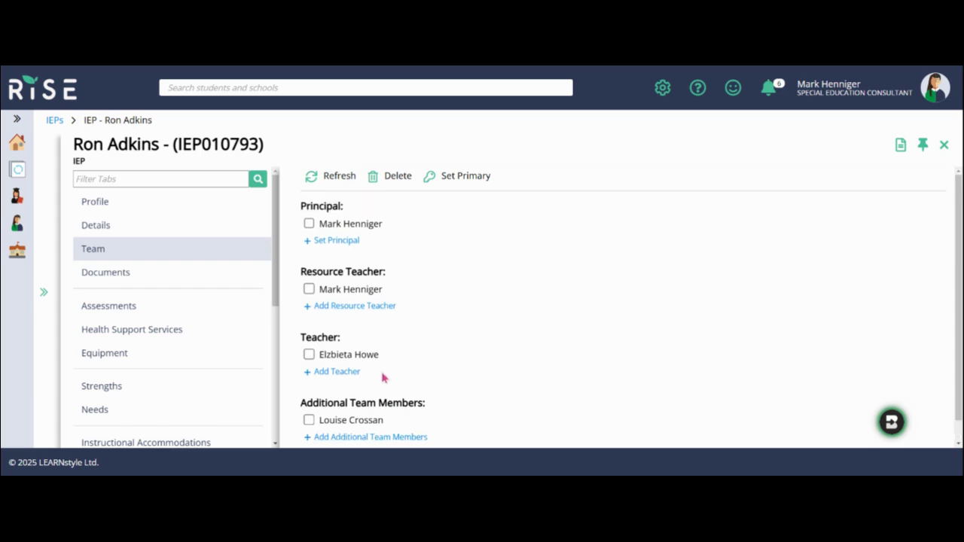
scroll(366, 309, "down", 1)
scroll(366, 312, "up", 1)
Step: Go to the IEP's Documents page and let its empty file list load
left_click(111, 276)
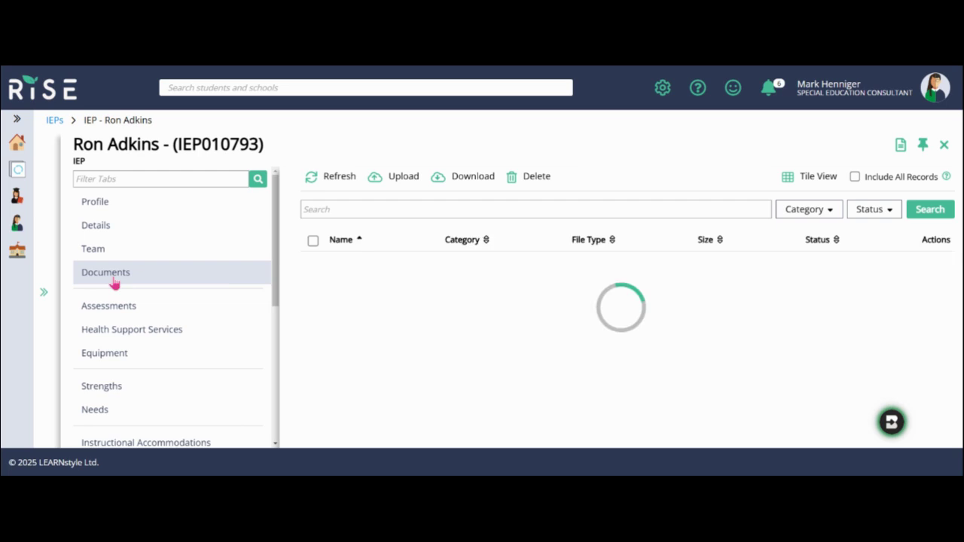